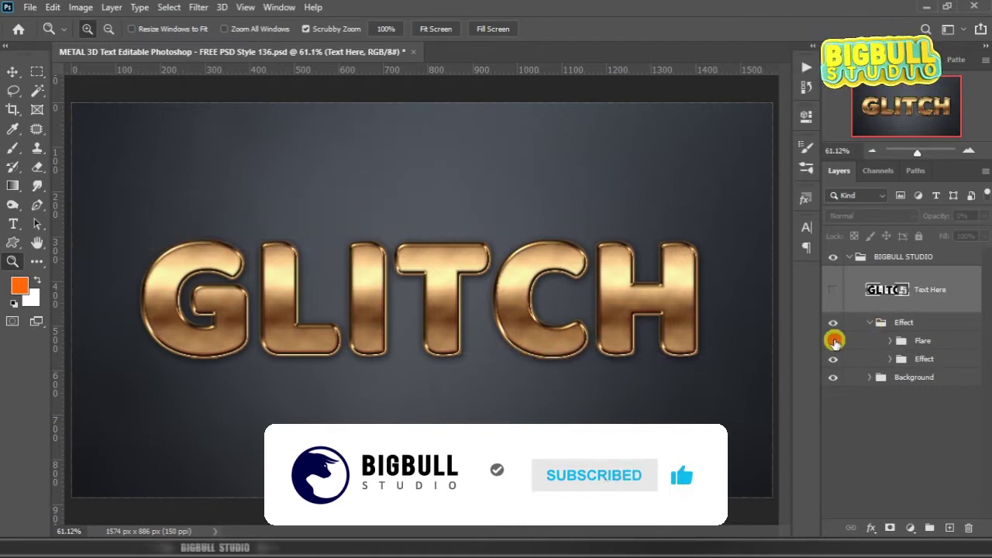
- Show the Flare group and open the contents of the Text Here smart object for editing
click(833, 341)
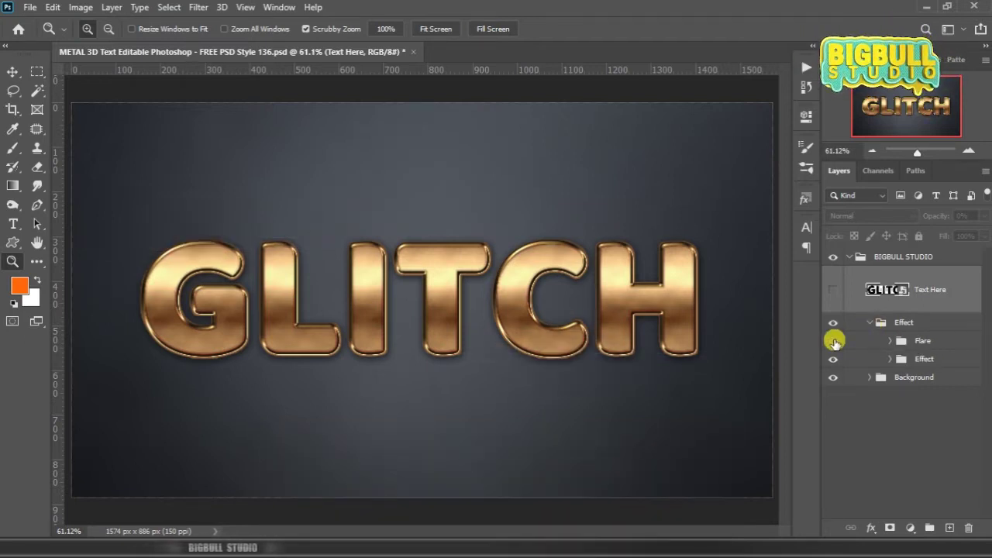
click(833, 341)
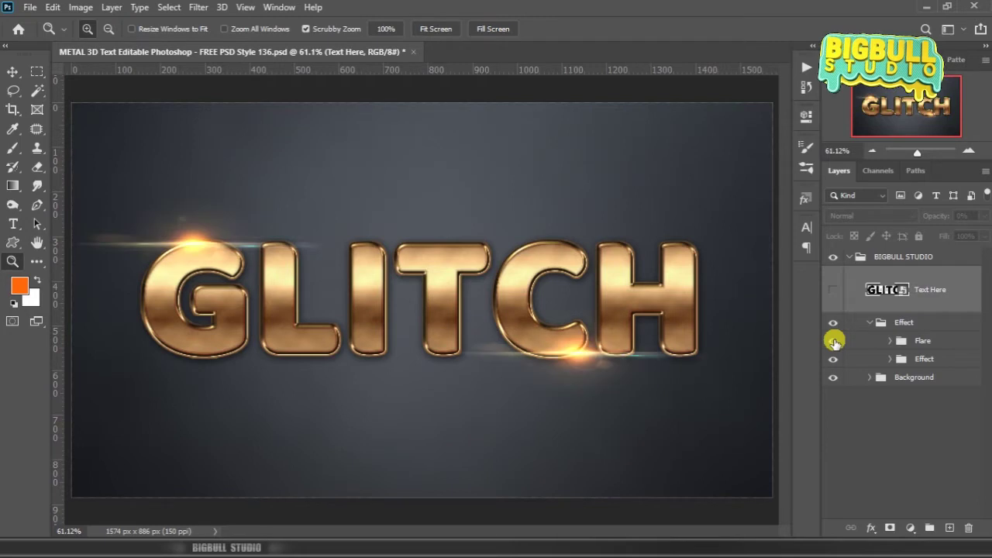
right_click(933, 290)
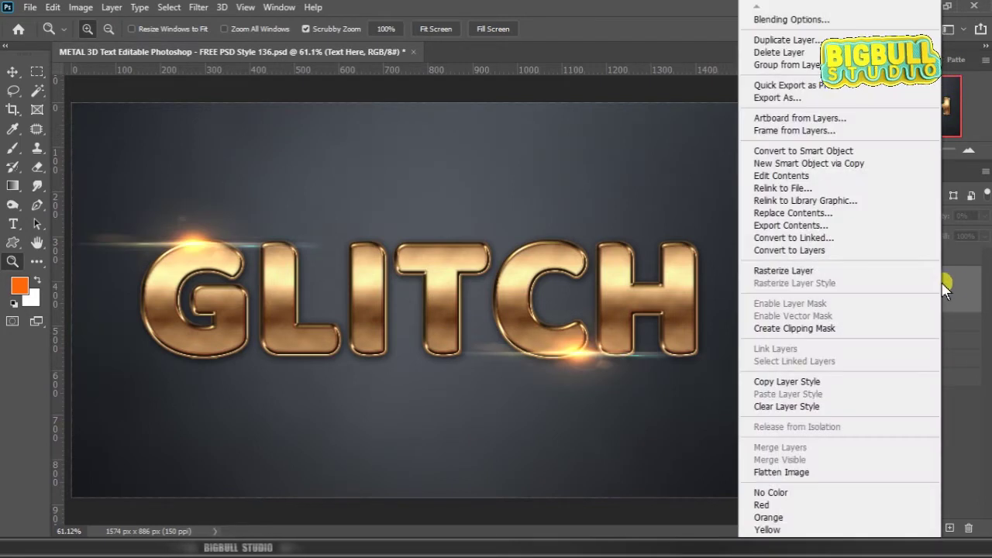
click(882, 178)
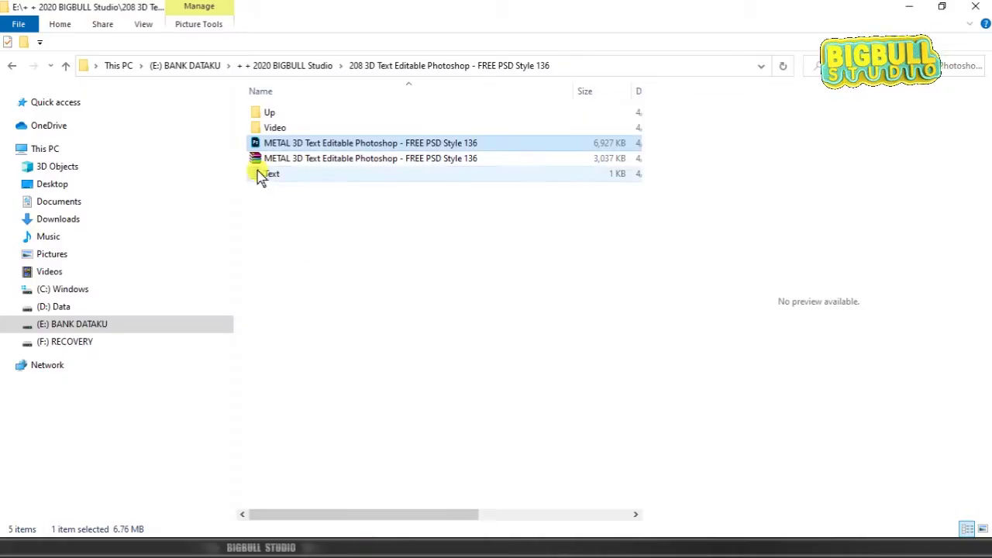
- Open the Text file in Notepad, place its window clear of the lettering, and copy the word "Bold"
click(263, 175)
double_click(264, 175)
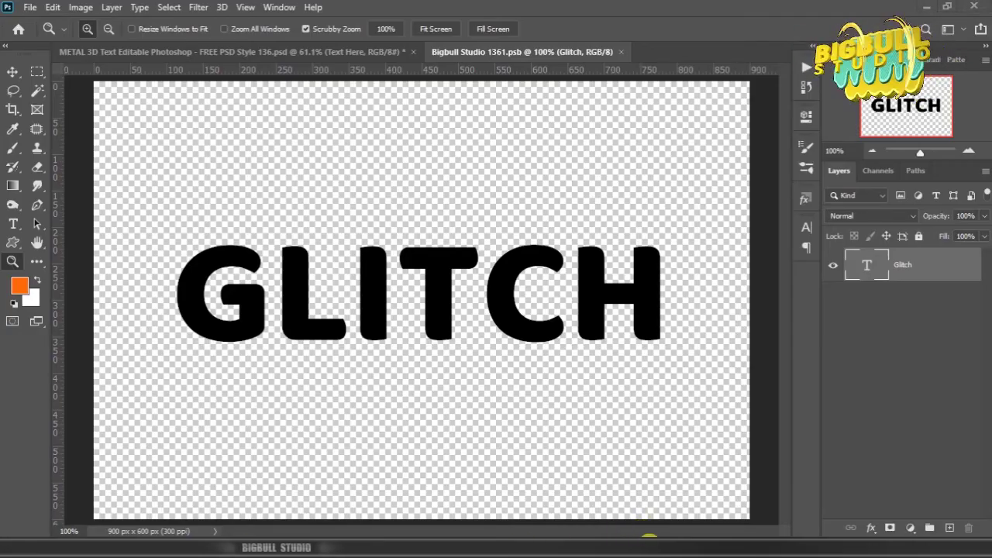
click(646, 538)
drag(480, 267, 752, 341)
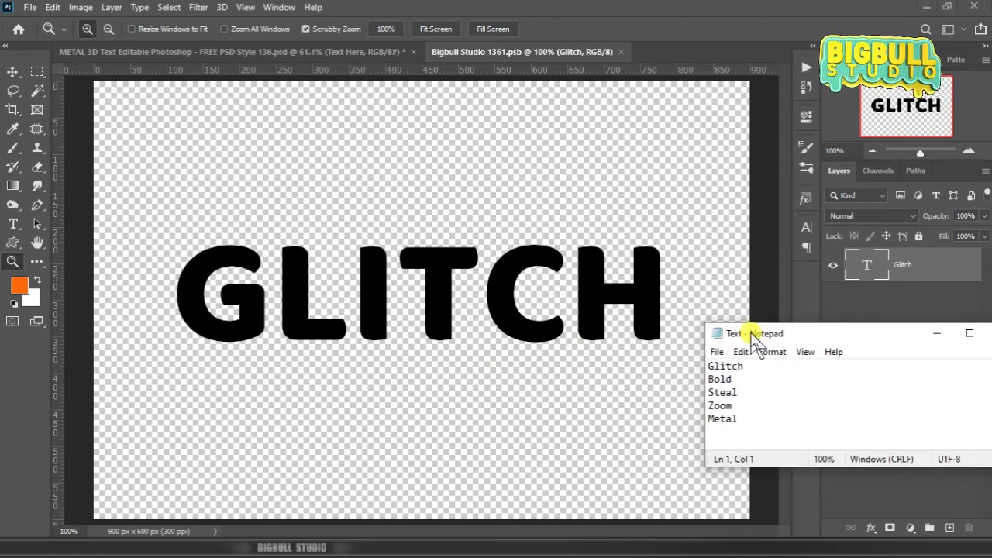
drag(708, 378, 733, 378)
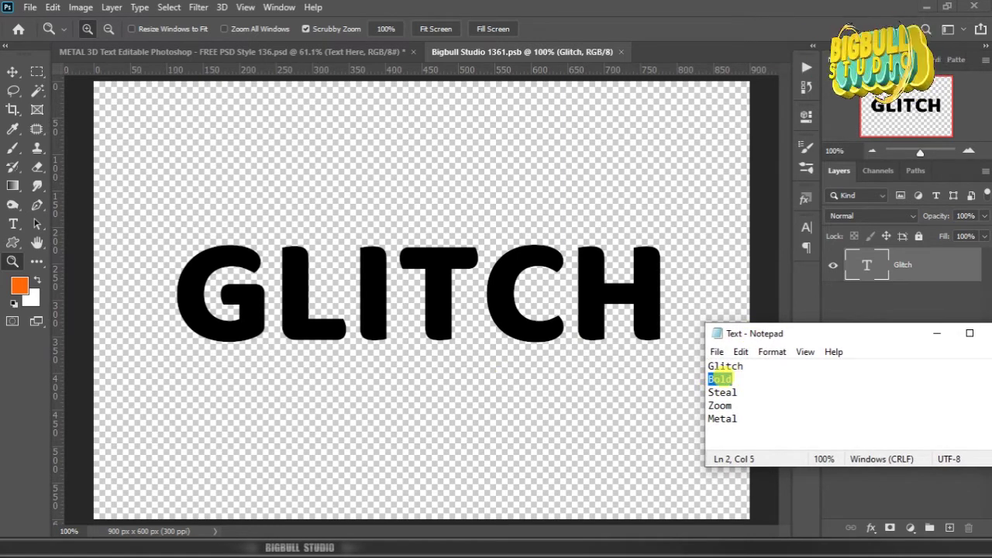
right_click(721, 378)
click(803, 199)
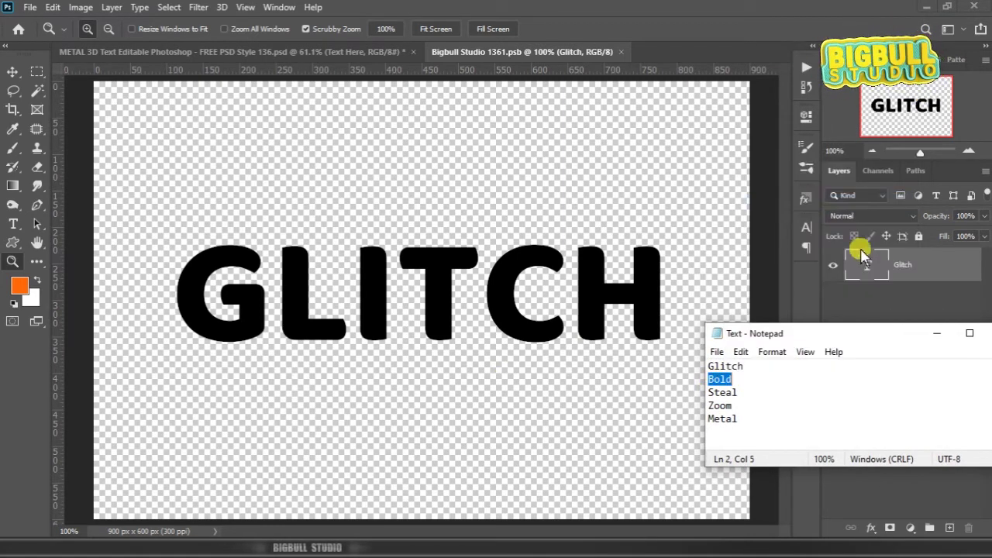
- Replace the Glitch layer's text with the copied word "Bold", then save and close the smart object document
click(864, 260)
double_click(864, 265)
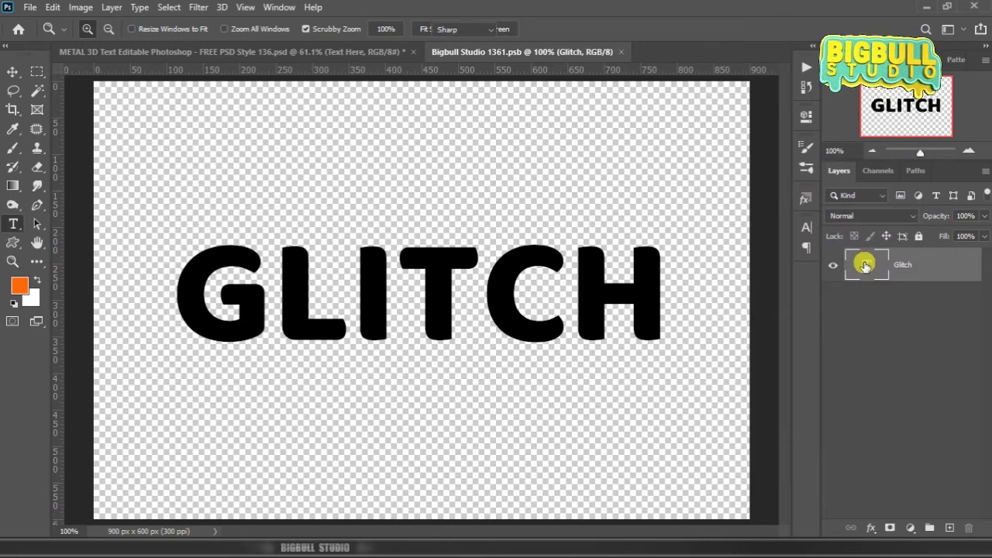
key(ctrl+v)
key(ctrl+Return)
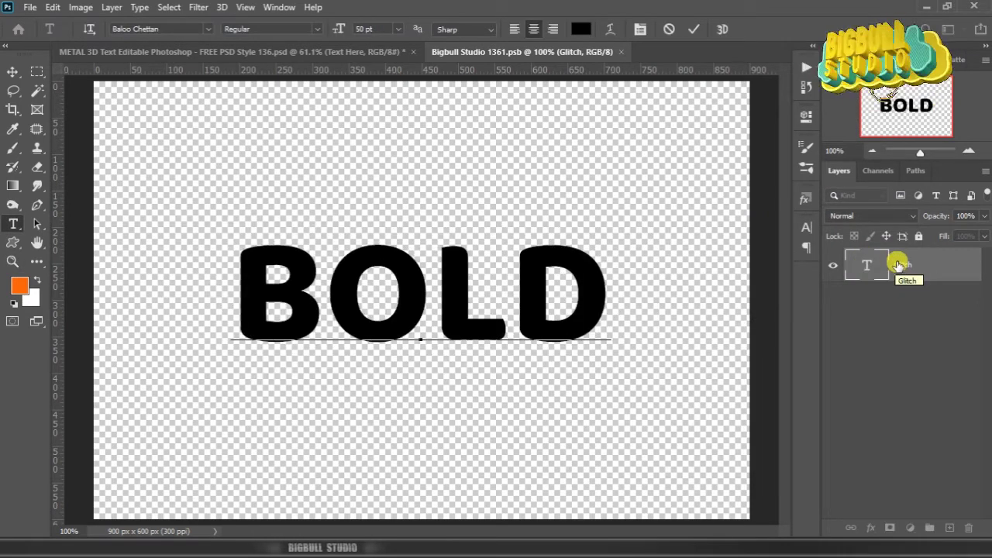
key(v)
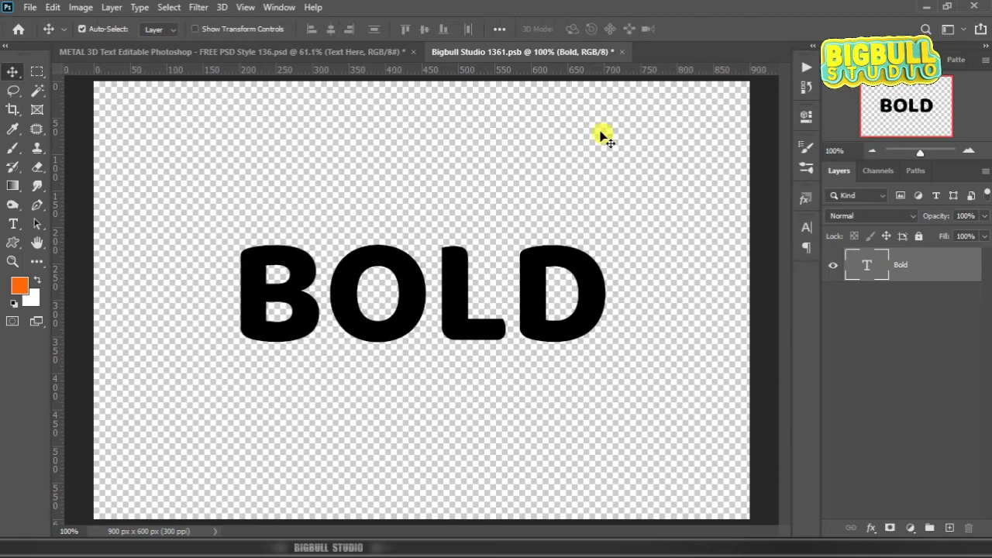
click(621, 51)
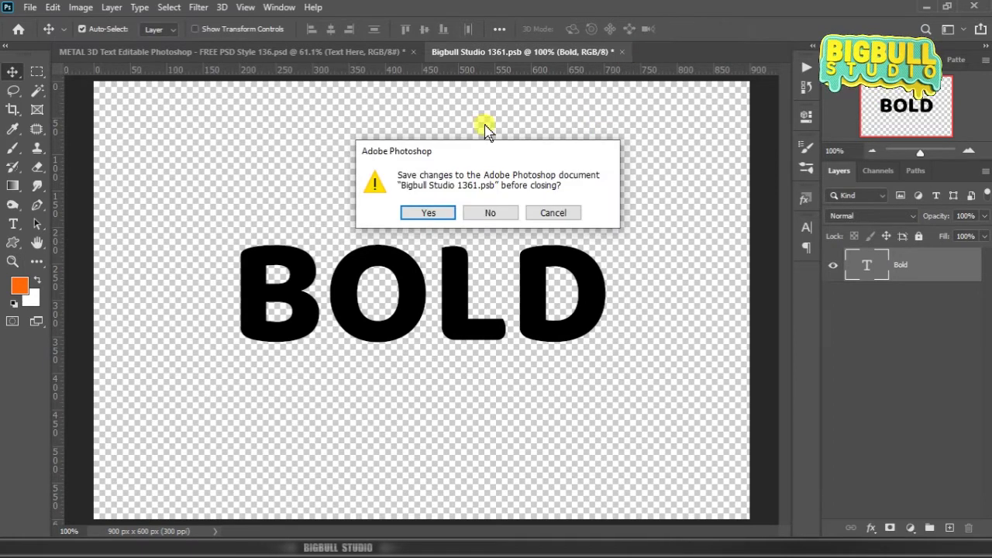
click(428, 213)
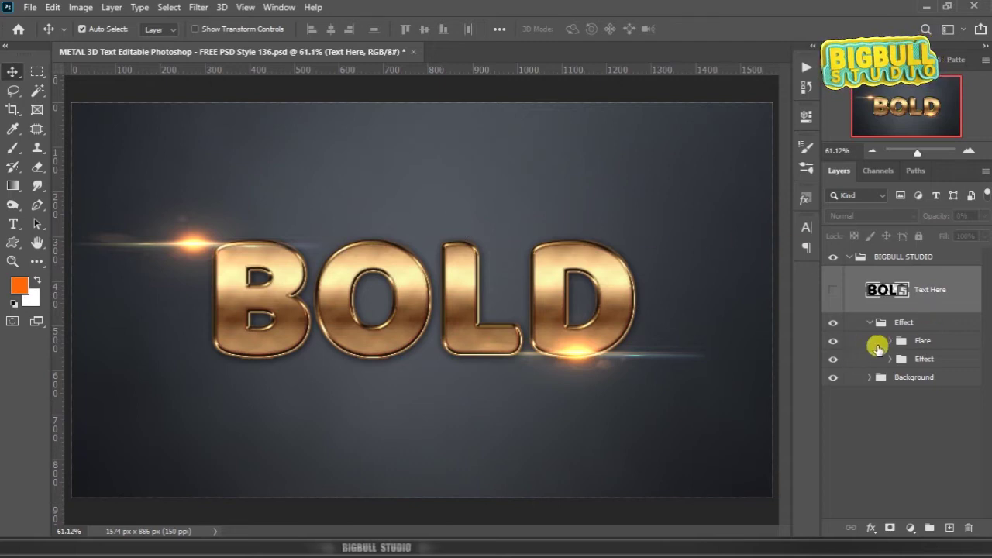
- Hide the Flare group and collapse the outer Effect group
click(834, 341)
click(834, 342)
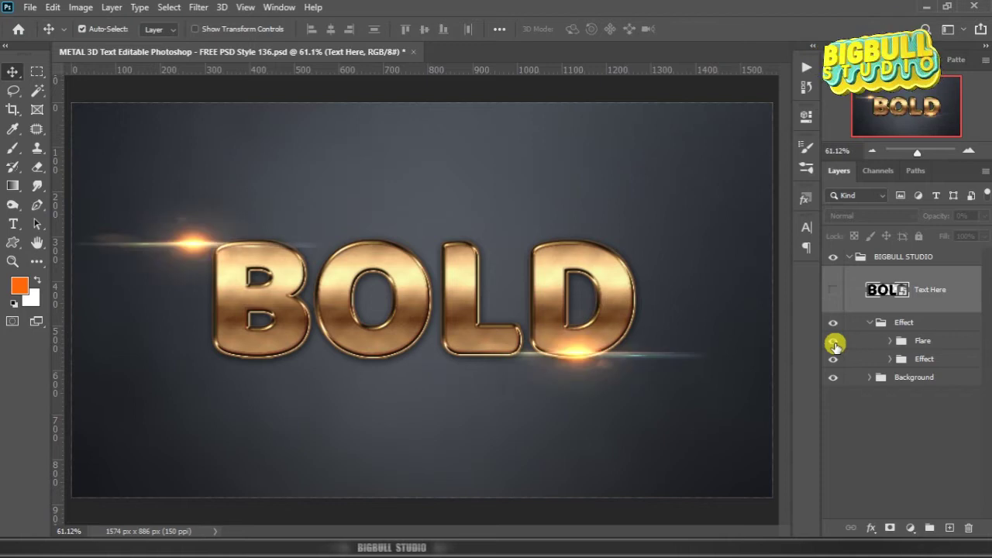
click(834, 342)
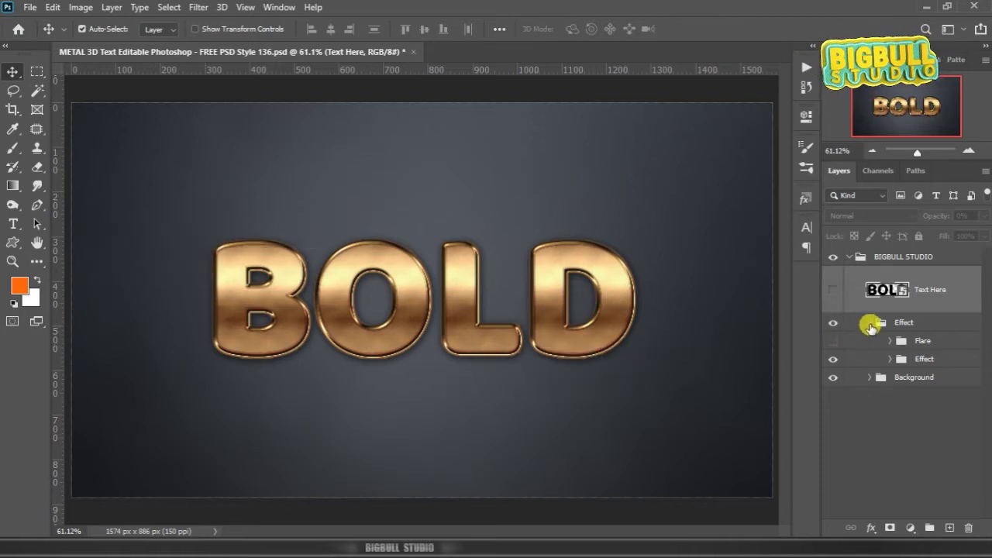
click(870, 323)
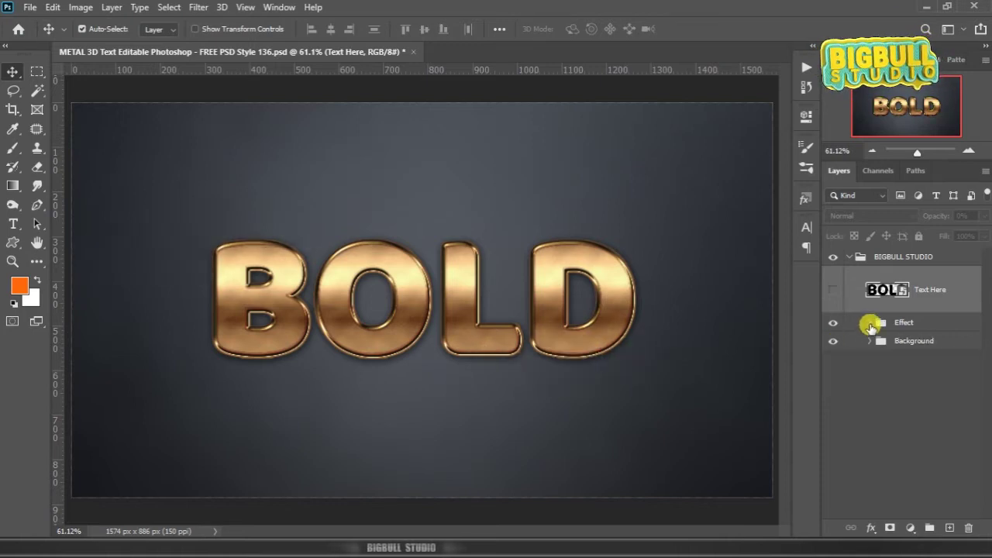
- Open the contents of the Text Here smart object and copy the word "Steal" from the Notepad list
right_click(956, 285)
click(867, 175)
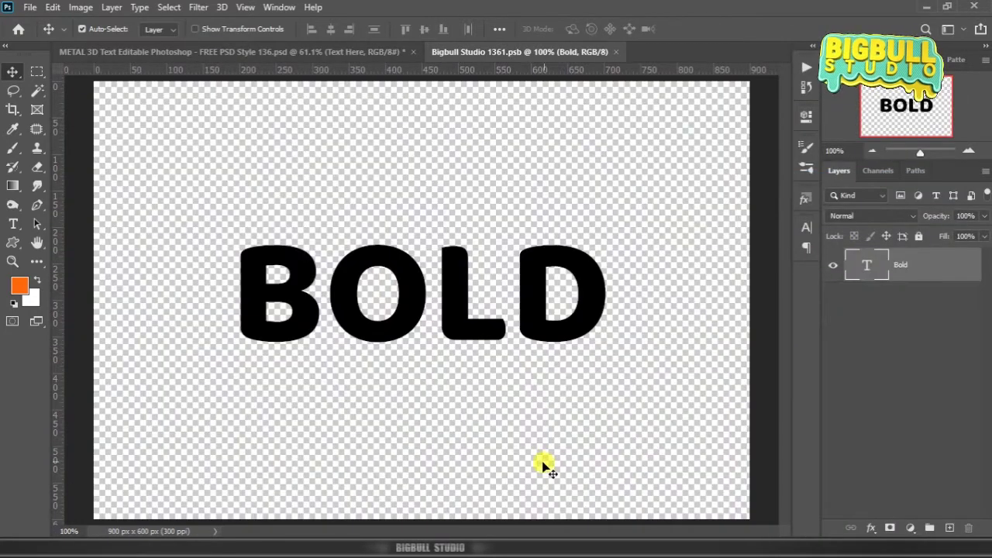
key(alt+Tab)
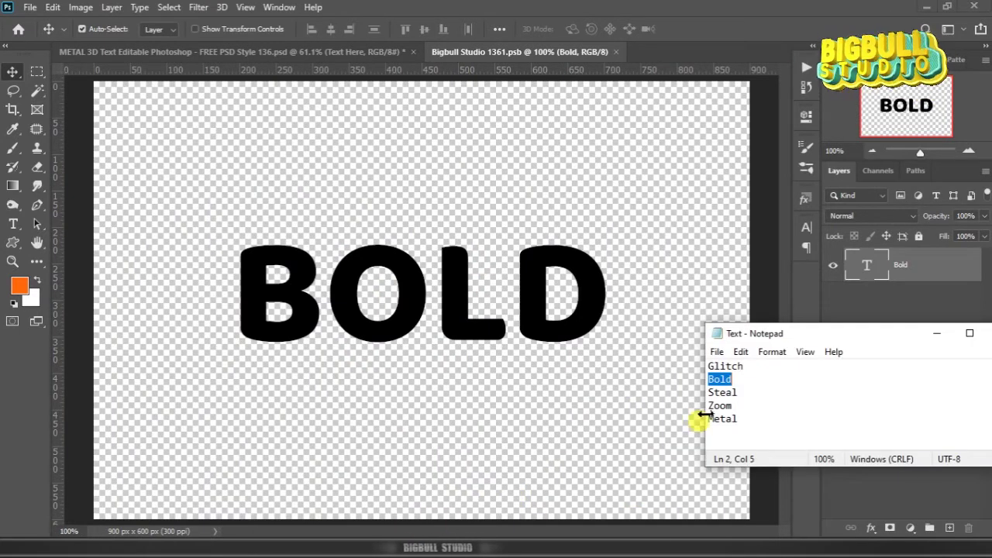
click(716, 392)
double_click(715, 392)
right_click(722, 393)
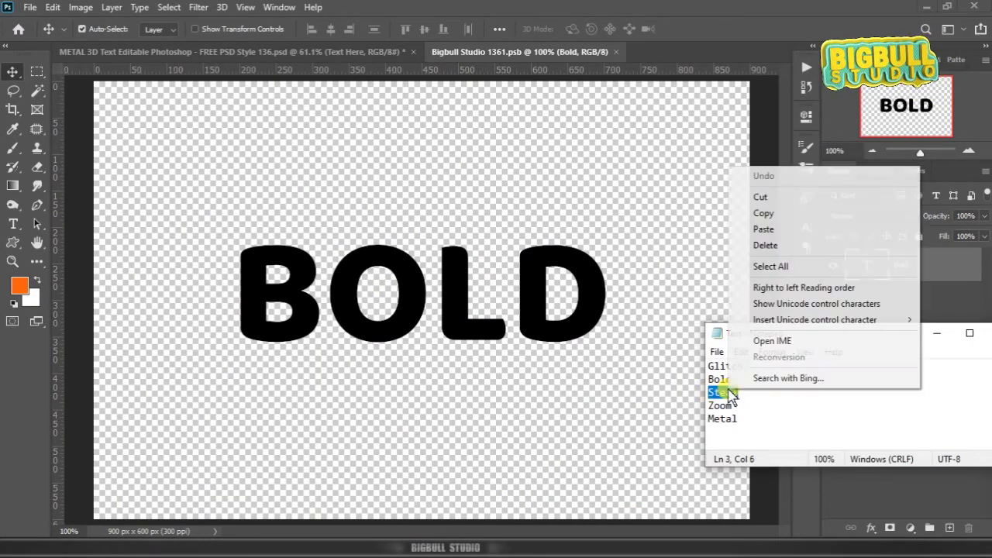
click(809, 222)
- Replace the Bold layer's text with the copied word "Steal", then save and close the smart object document
click(865, 266)
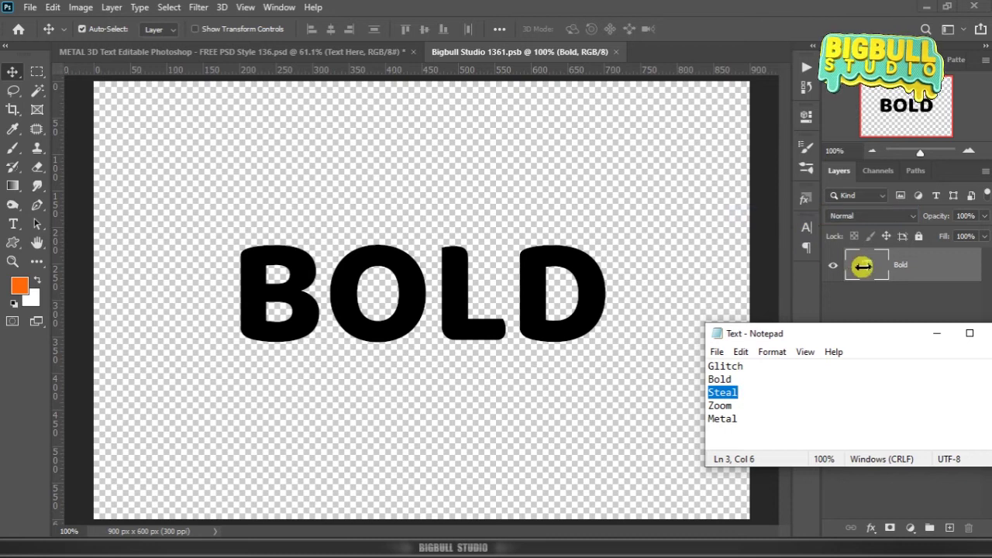
double_click(867, 266)
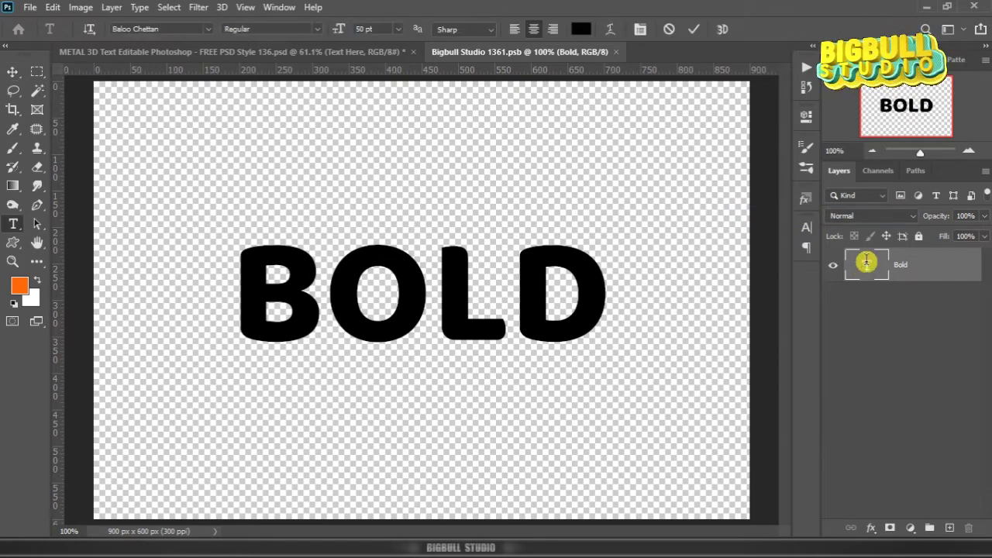
key(ctrl+v)
key(ctrl+Return)
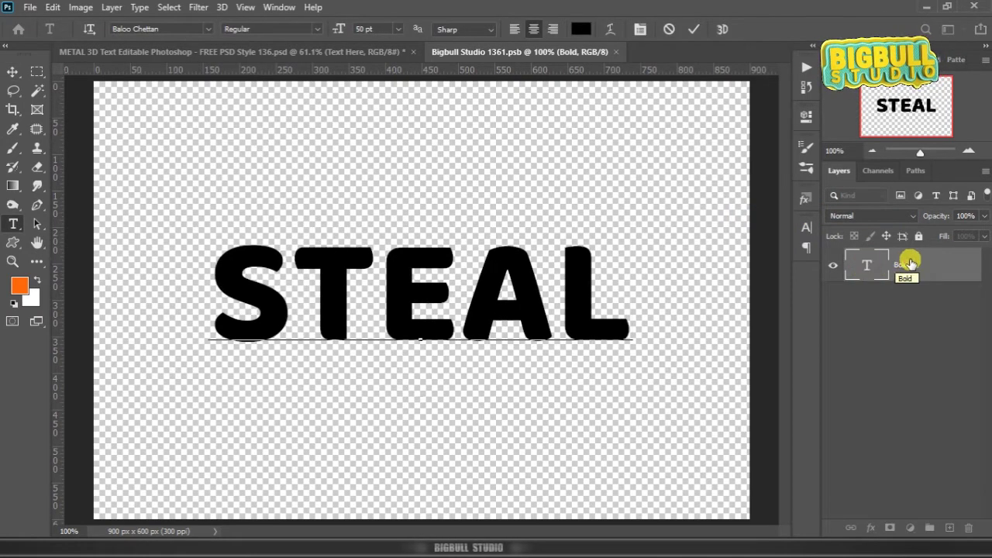
key(v)
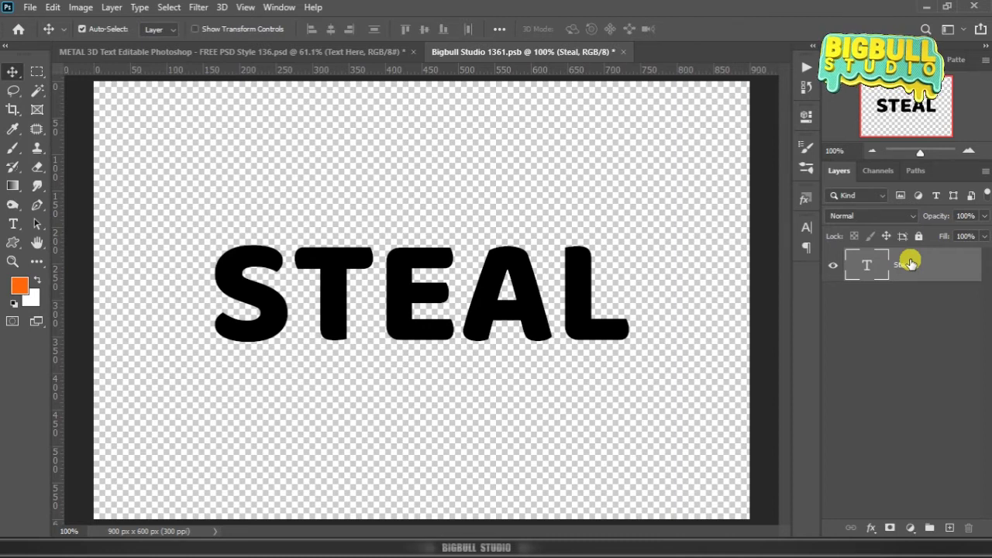
click(623, 51)
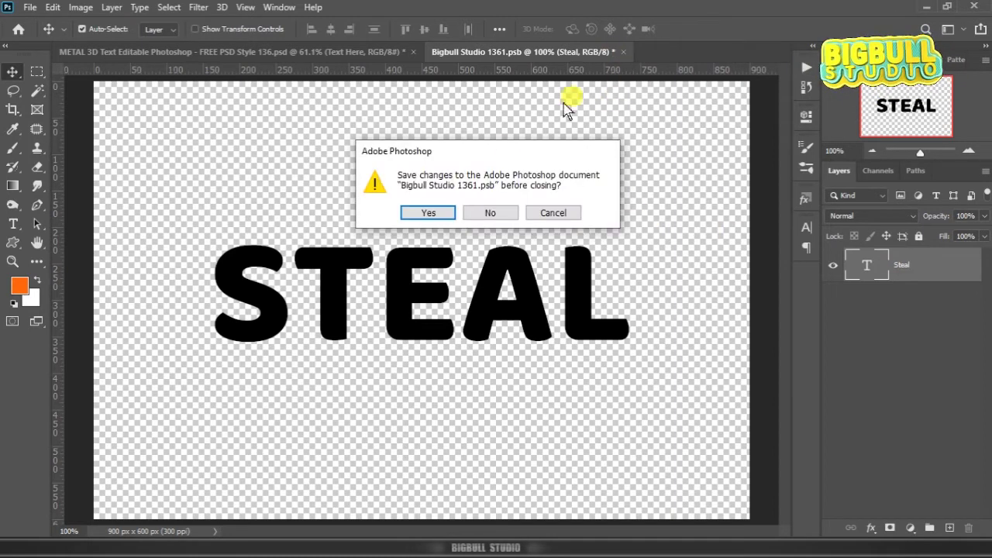
click(449, 214)
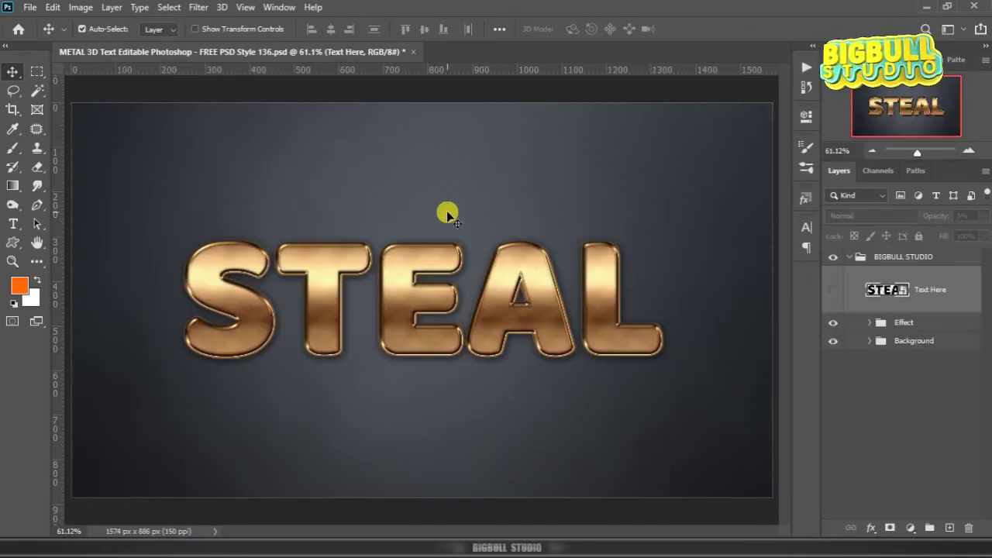
- Show the Flare group and move its two flares onto the top of the S and the base of the L
click(869, 323)
click(831, 343)
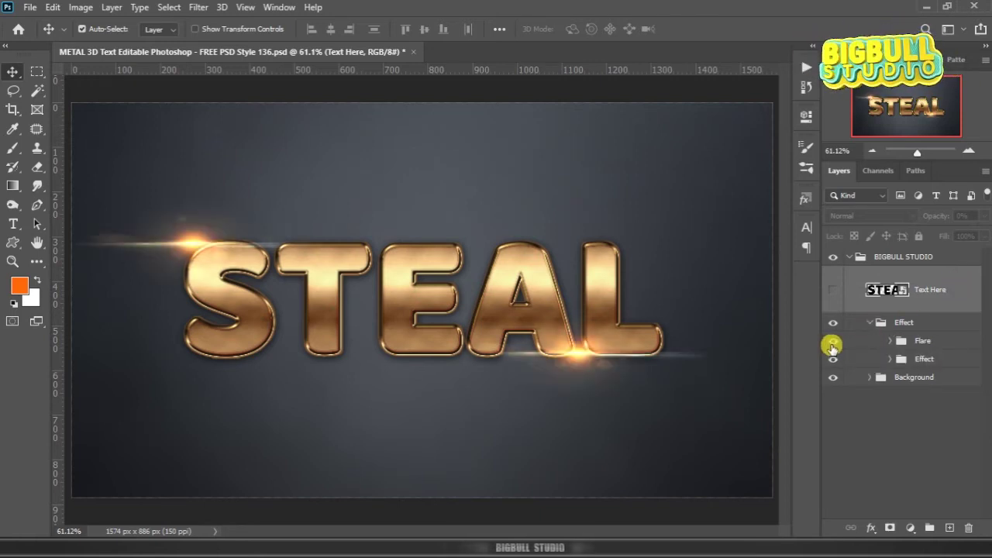
click(890, 341)
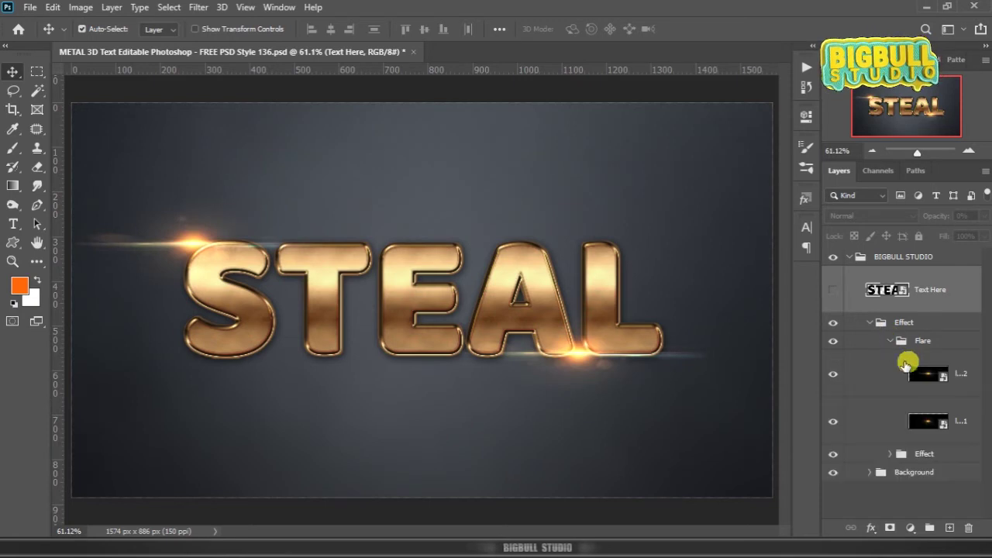
click(869, 375)
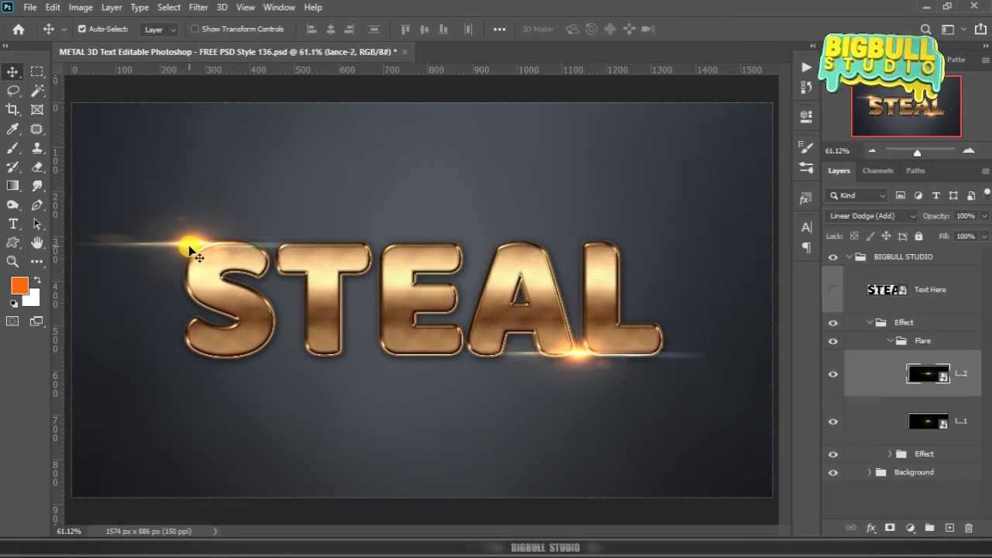
drag(204, 250, 230, 248)
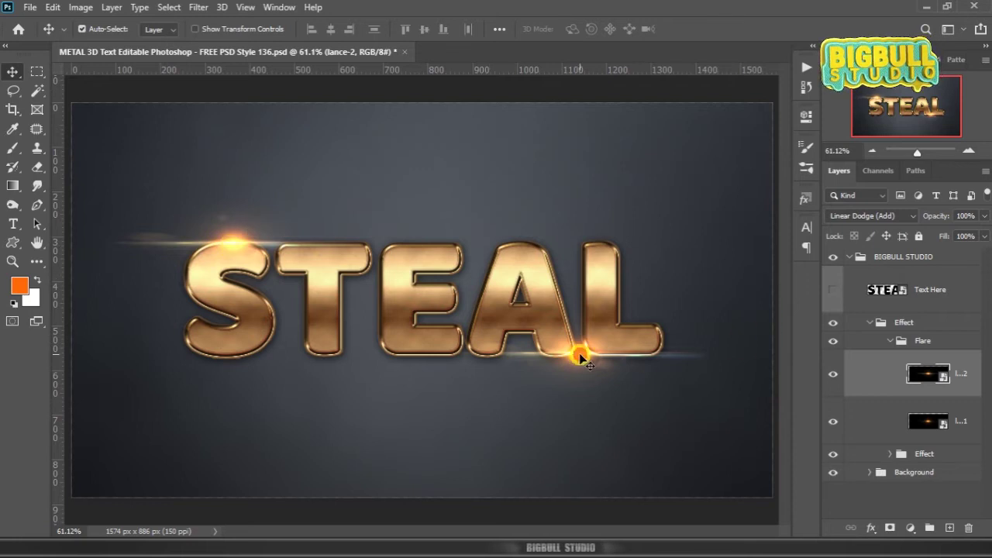
drag(577, 353, 609, 355)
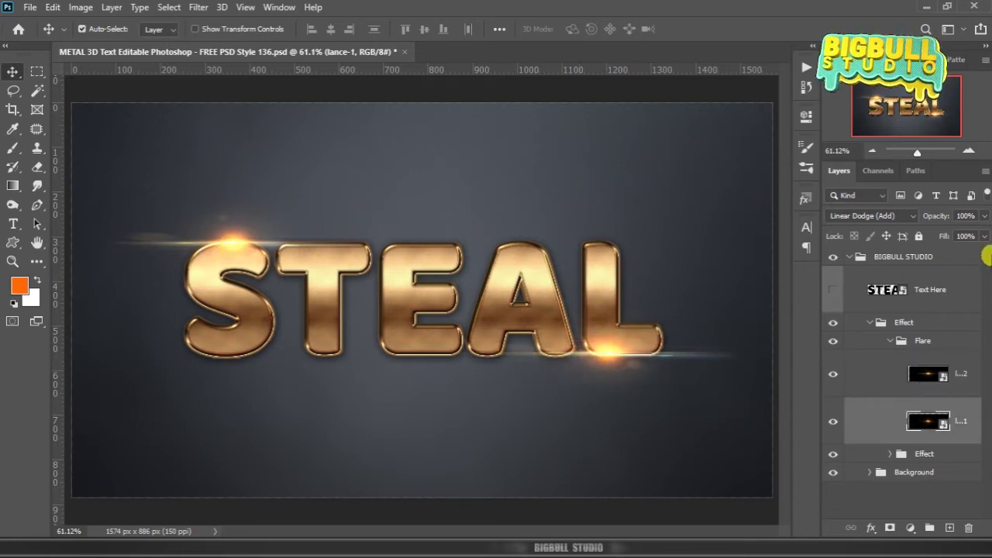
- Open the contents of the Text Here smart object and copy the word "Zoom" from the Notepad list
click(958, 288)
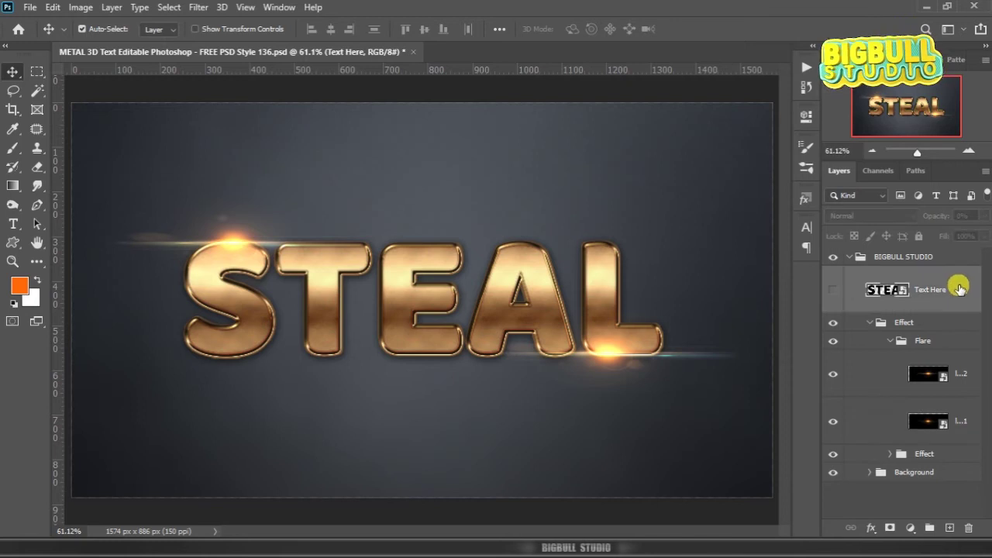
right_click(959, 289)
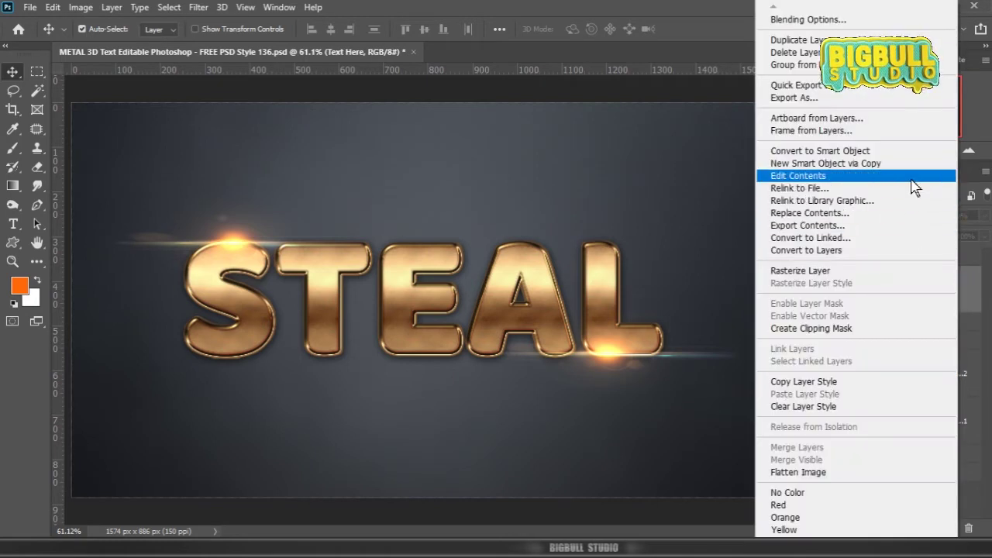
click(913, 178)
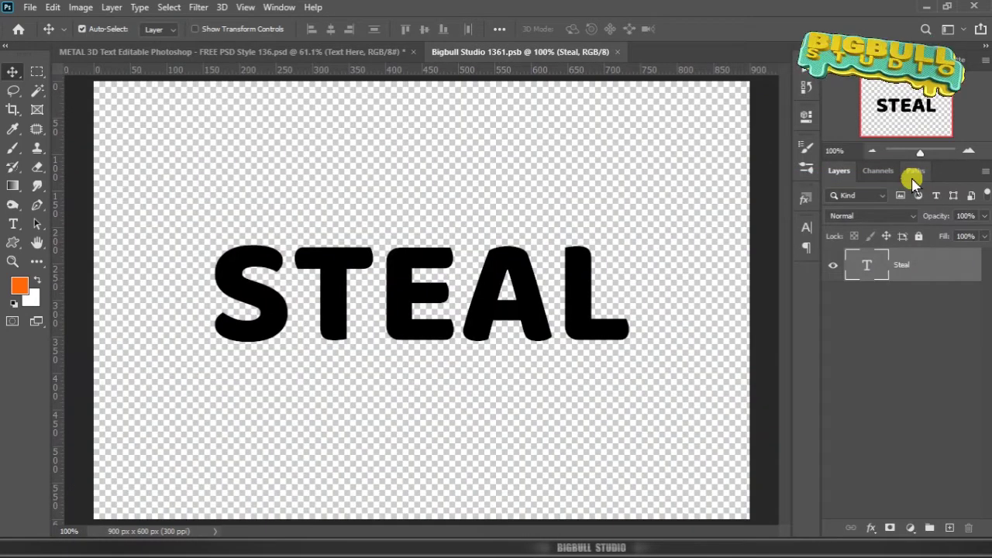
key(alt+Tab)
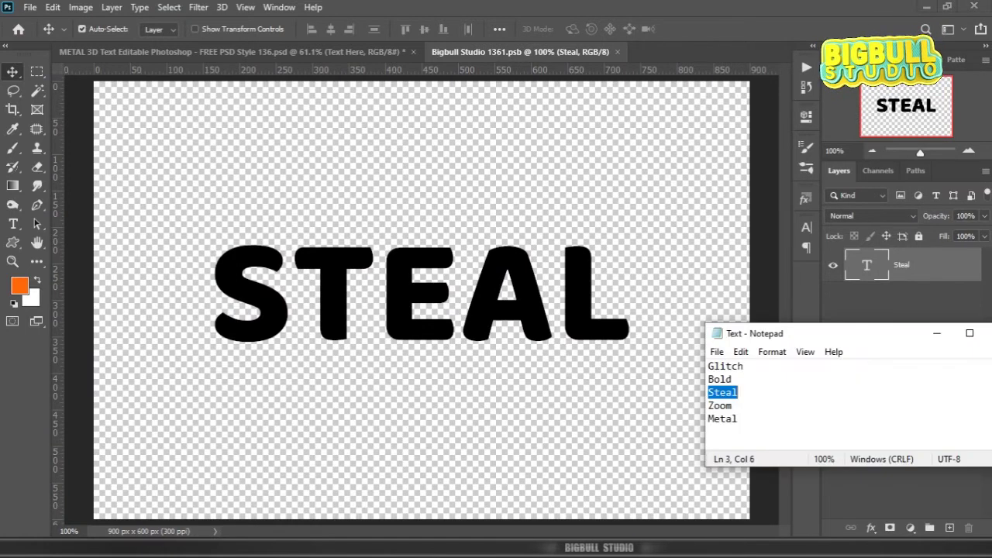
click(708, 405)
drag(707, 405, 731, 406)
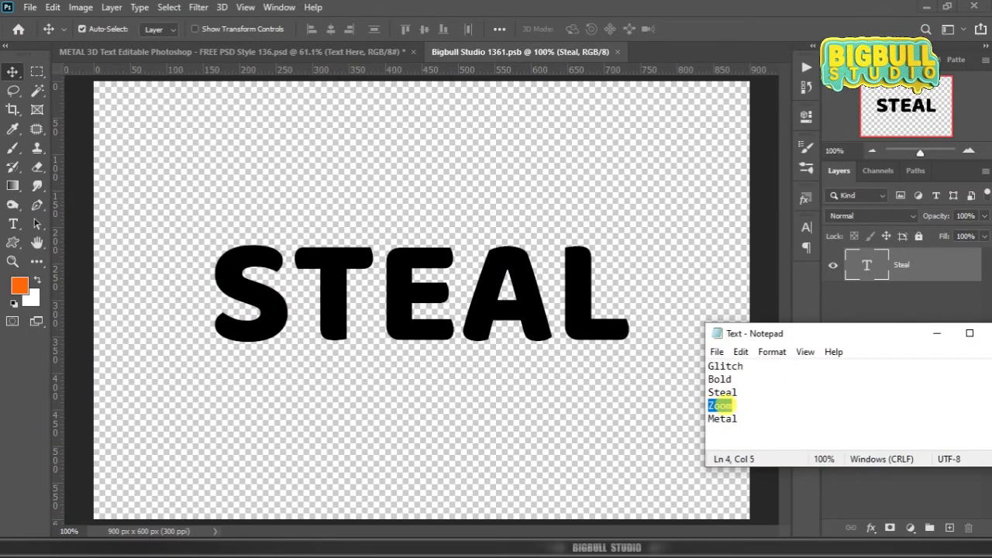
right_click(720, 403)
click(790, 230)
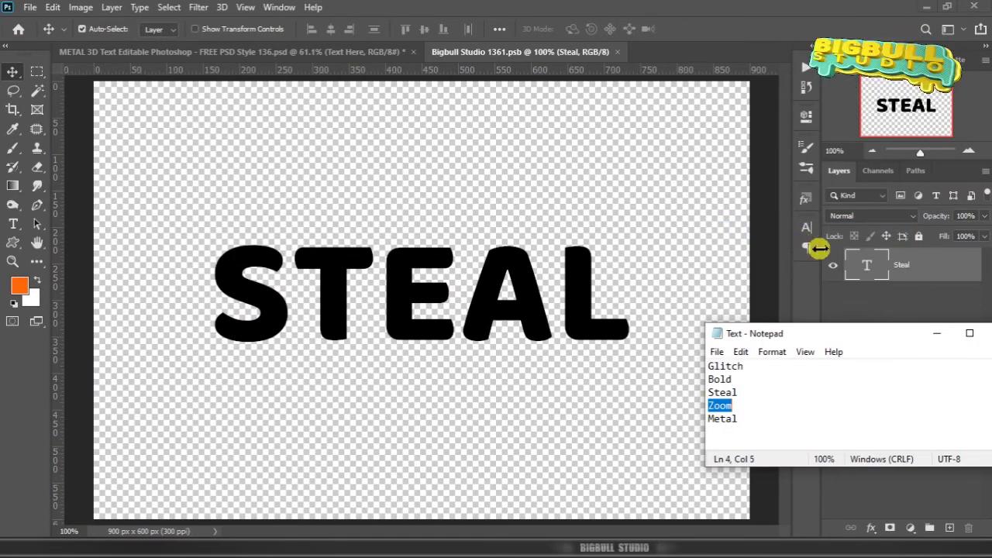
- Replace the Steal layer's text with the copied word "Zoom", then save and close the smart object document
click(865, 265)
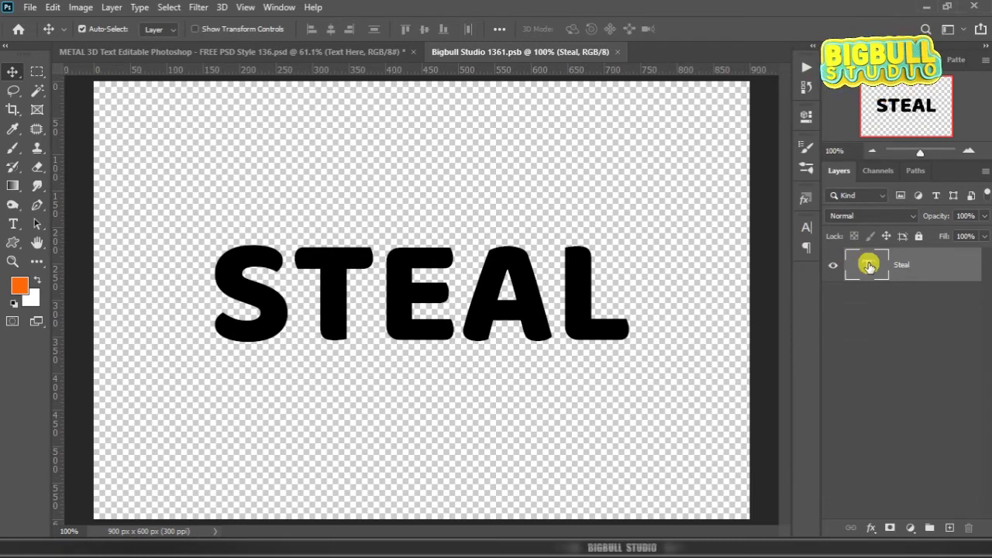
double_click(868, 266)
key(ctrl+v)
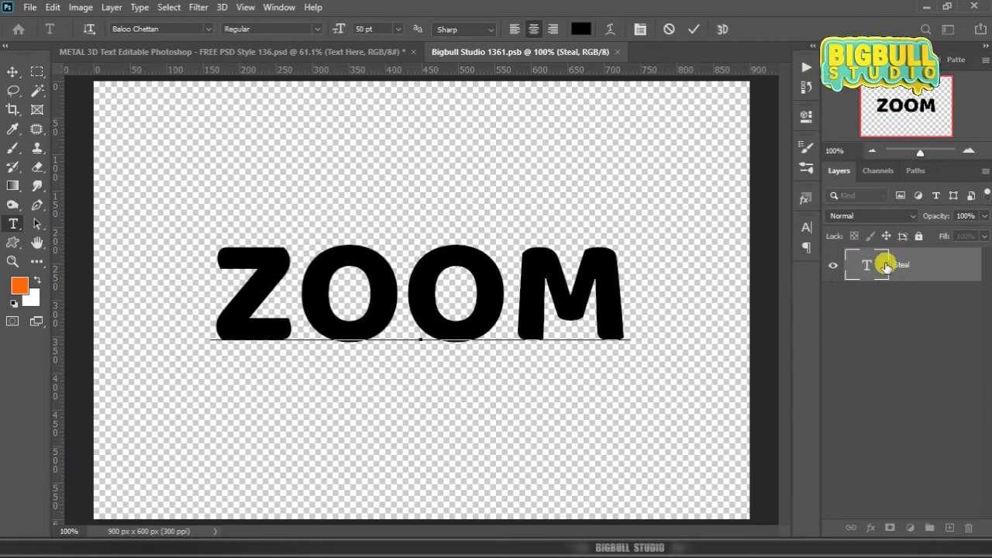
key(ctrl+Return)
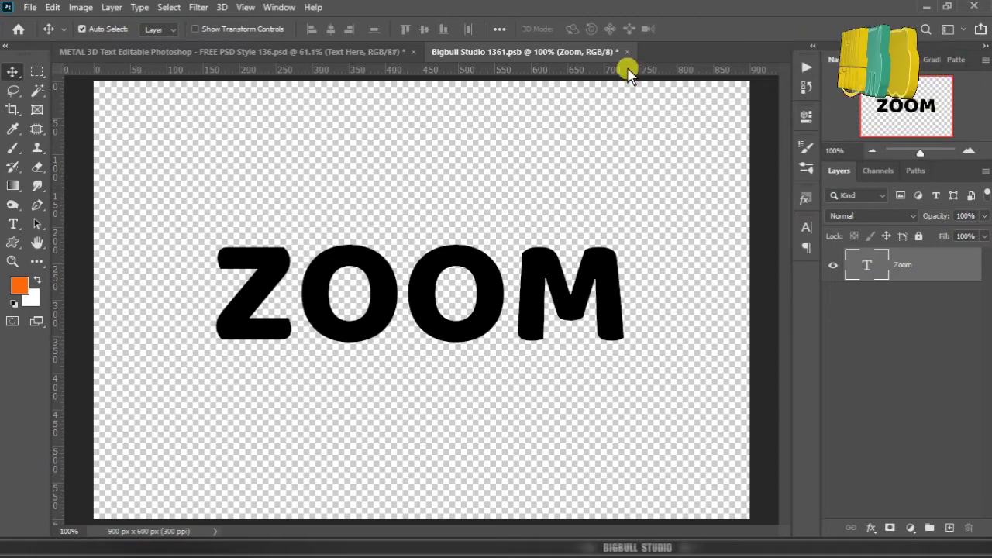
click(626, 52)
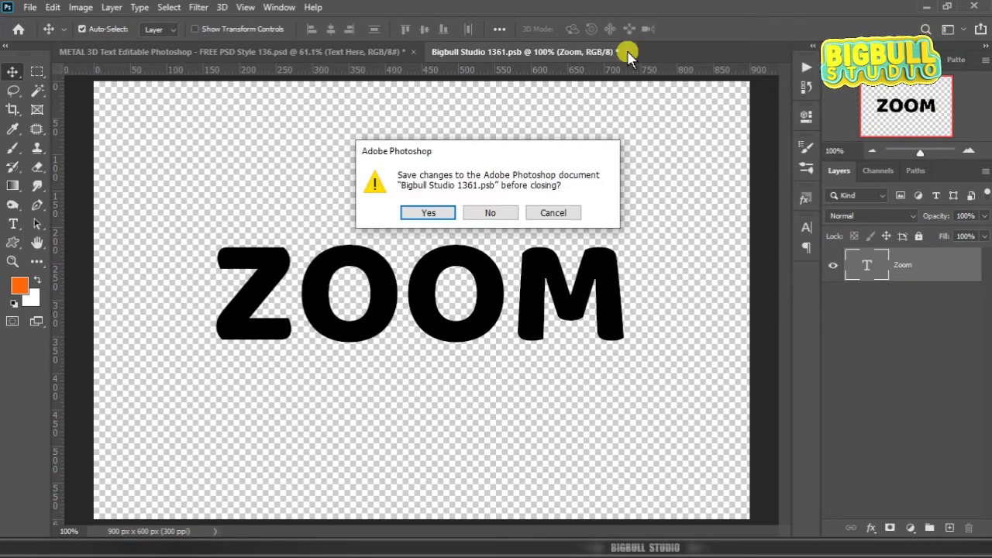
click(422, 214)
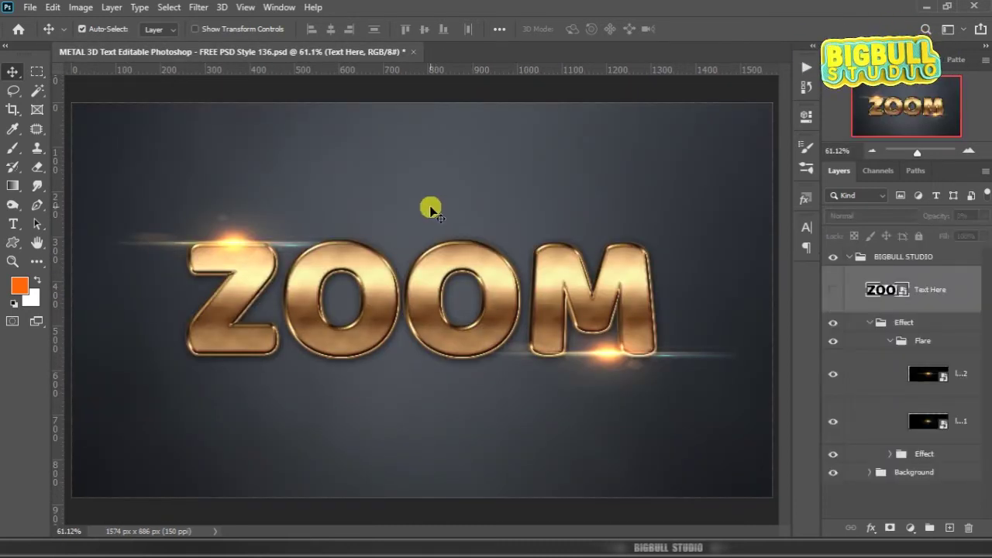
- Move the upper flare slightly left along the top of the Z and the lower flare onto the M's left foot
drag(232, 245, 221, 246)
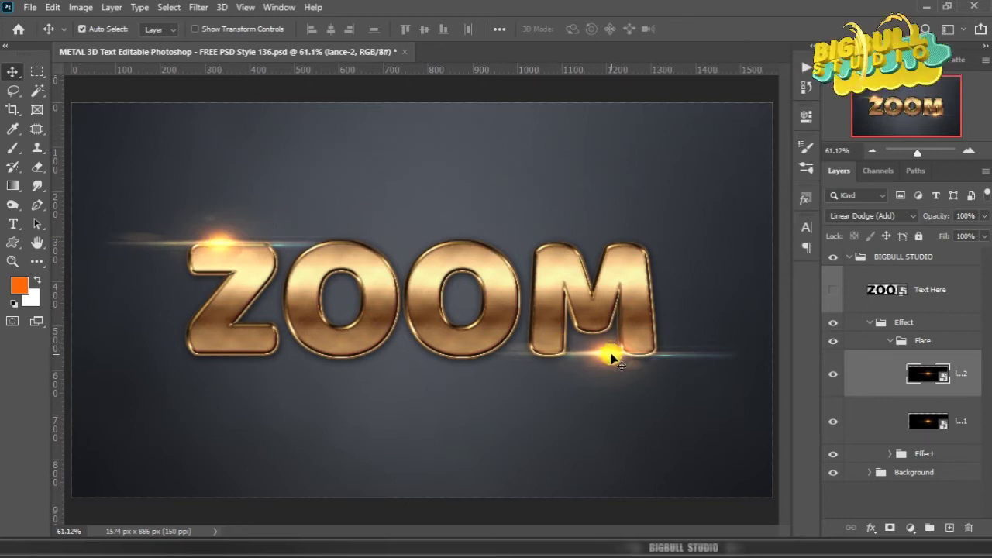
drag(612, 358, 546, 357)
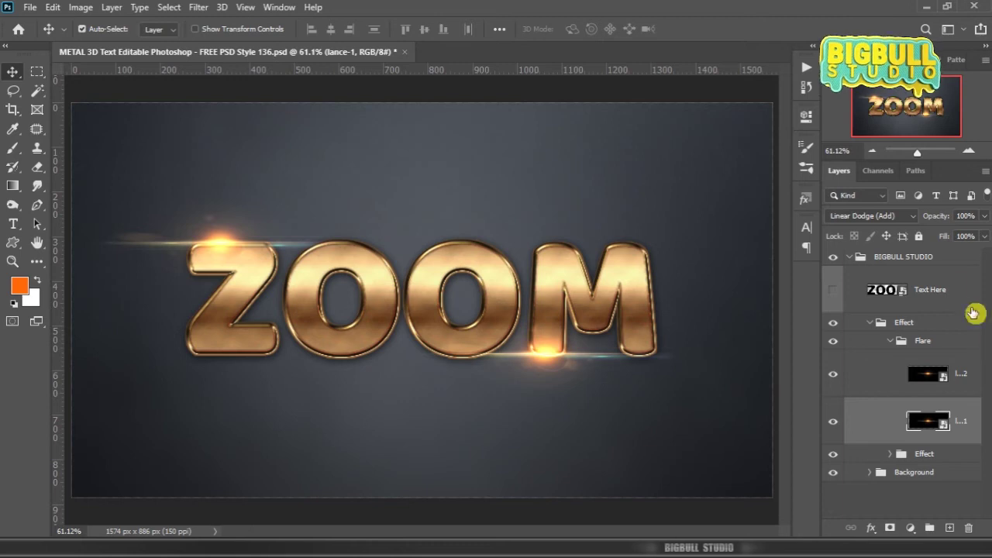
- Open the Text Here smart object's contents again and copy the word "Metal" from the Notepad list
click(953, 287)
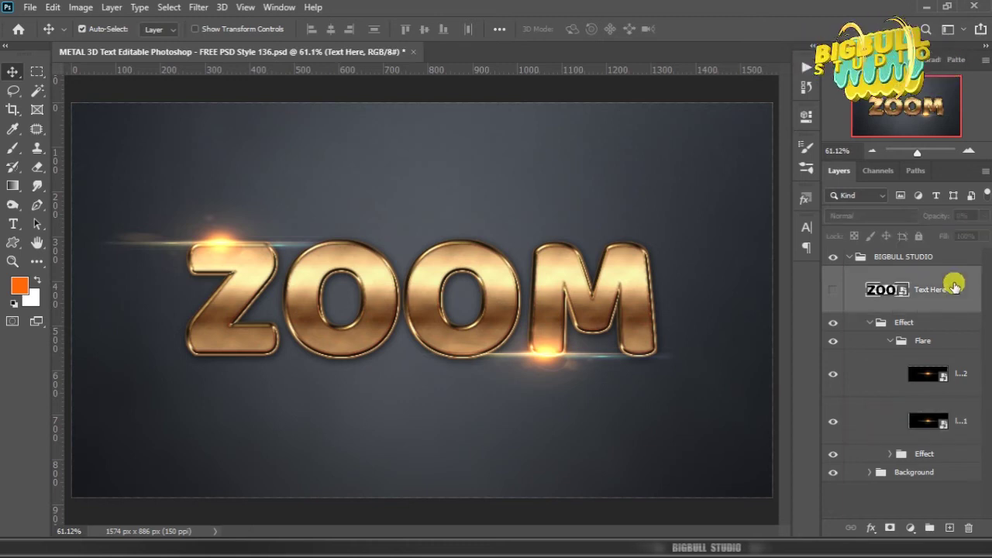
right_click(954, 286)
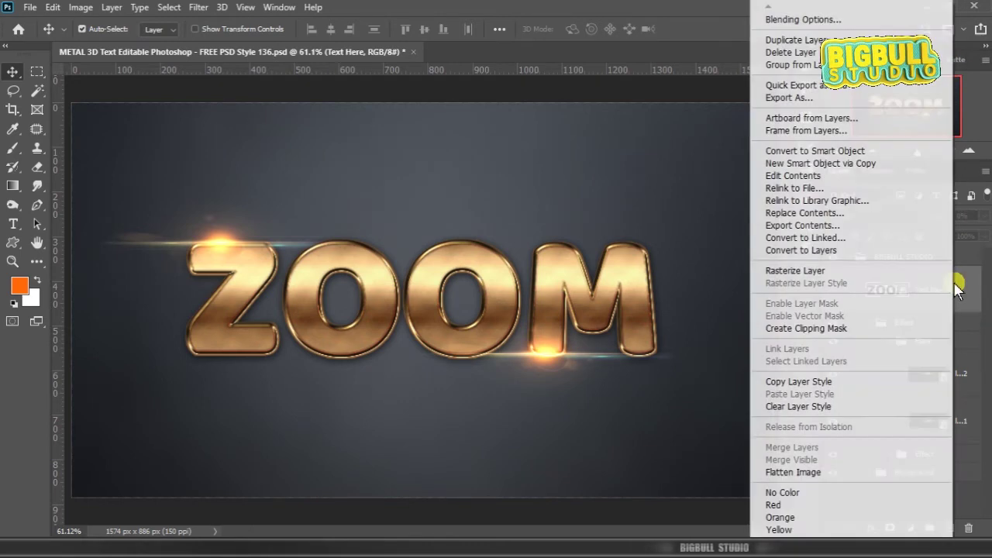
click(886, 177)
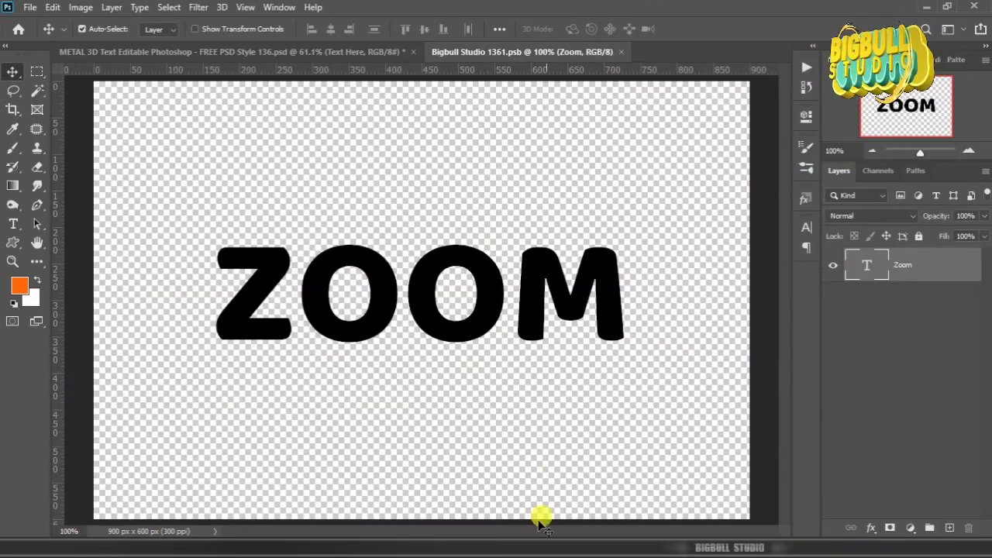
key(alt+Tab)
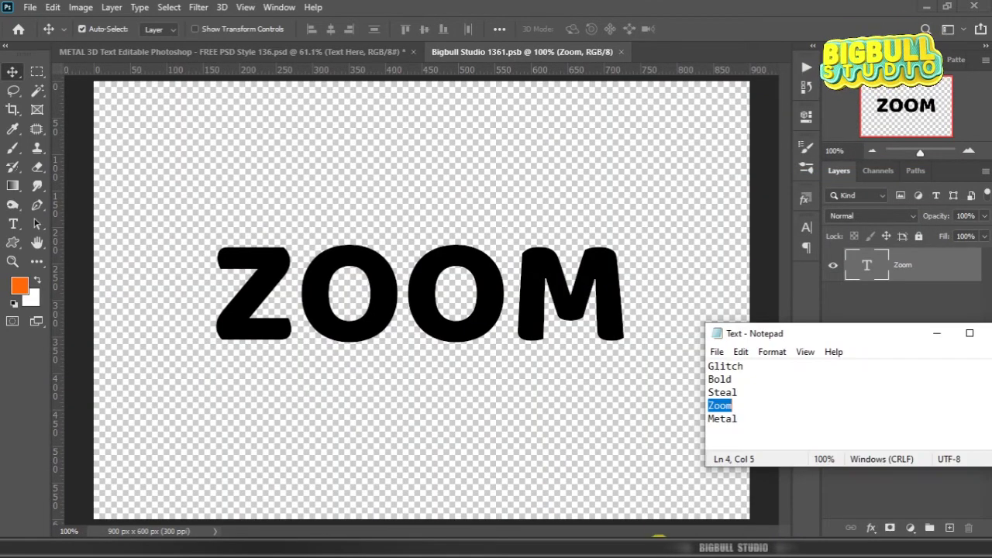
drag(707, 420, 732, 419)
right_click(727, 419)
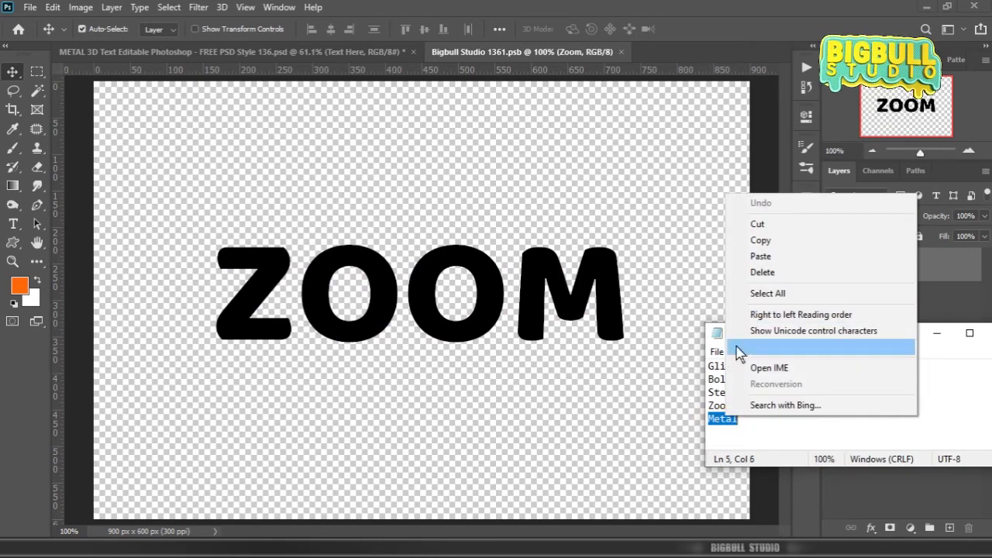
click(766, 244)
- Replace the Zoom layer's text with the copied word "Metal", then save and close the smart object document
click(866, 264)
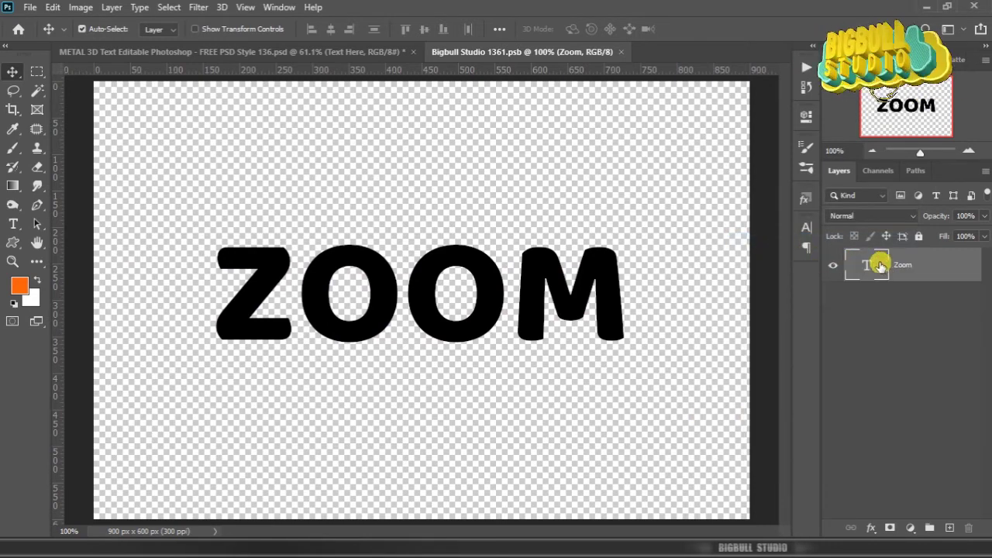
double_click(871, 264)
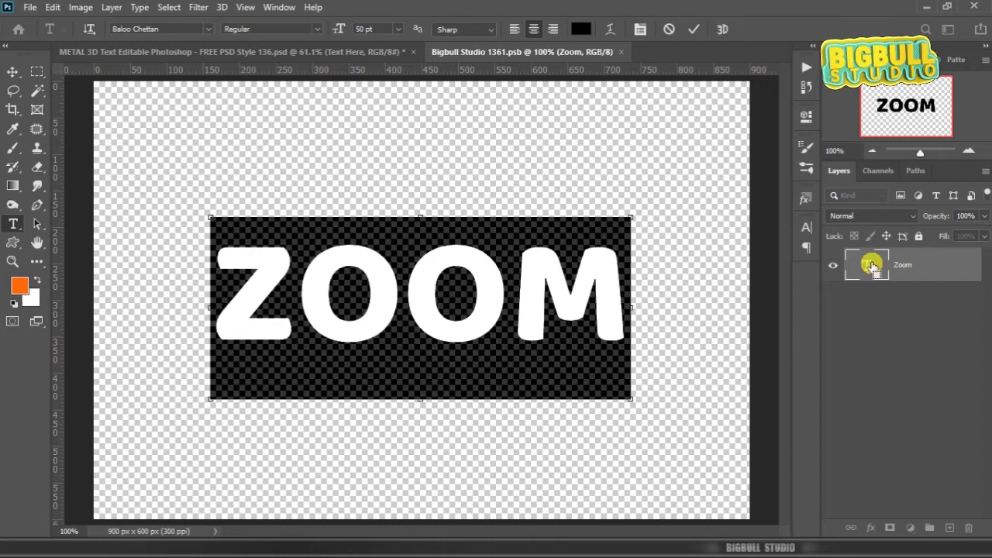
key(ctrl+v)
key(ctrl+Return)
key(v)
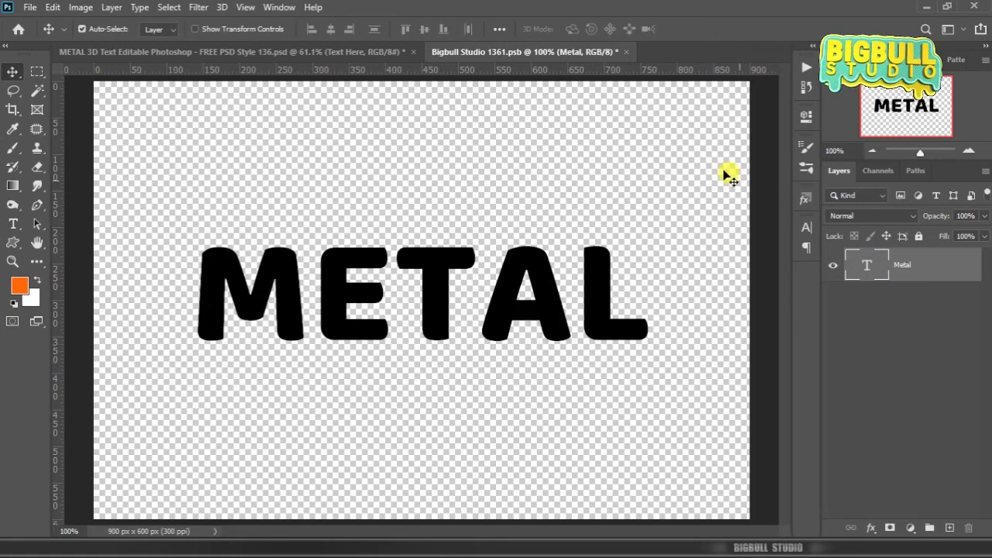
click(625, 51)
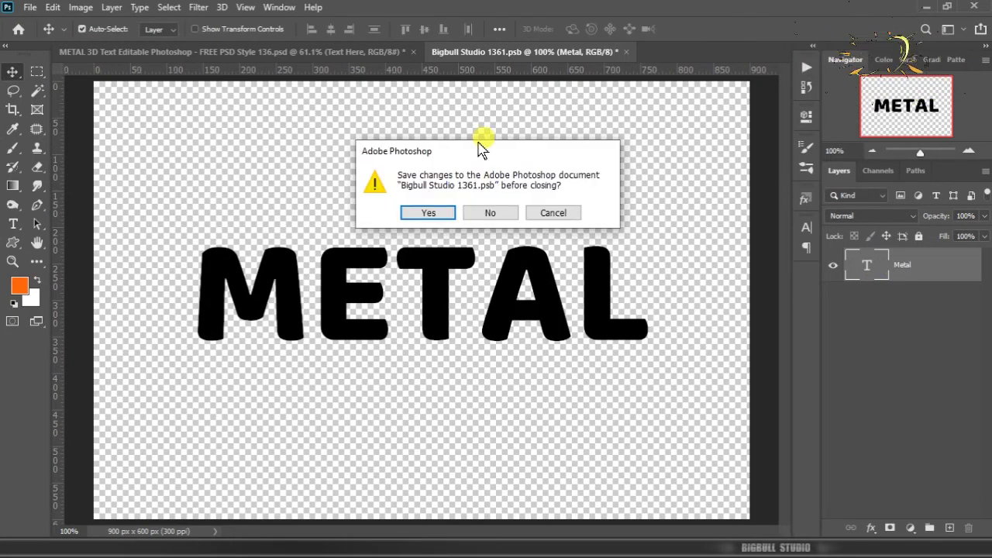
click(433, 214)
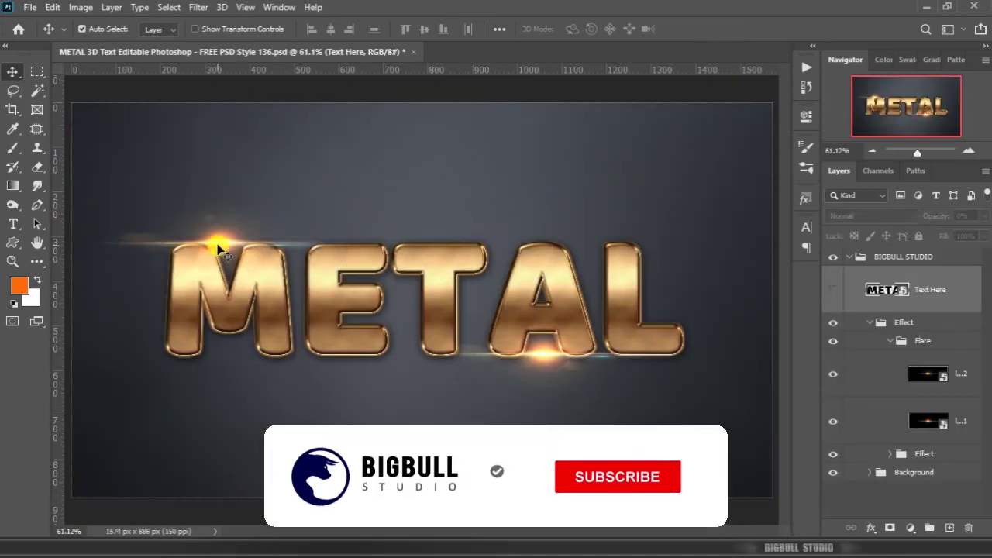
- Move the upper flare onto the M's top-left corner and the lower flare onto the A's right foot
drag(221, 243, 186, 244)
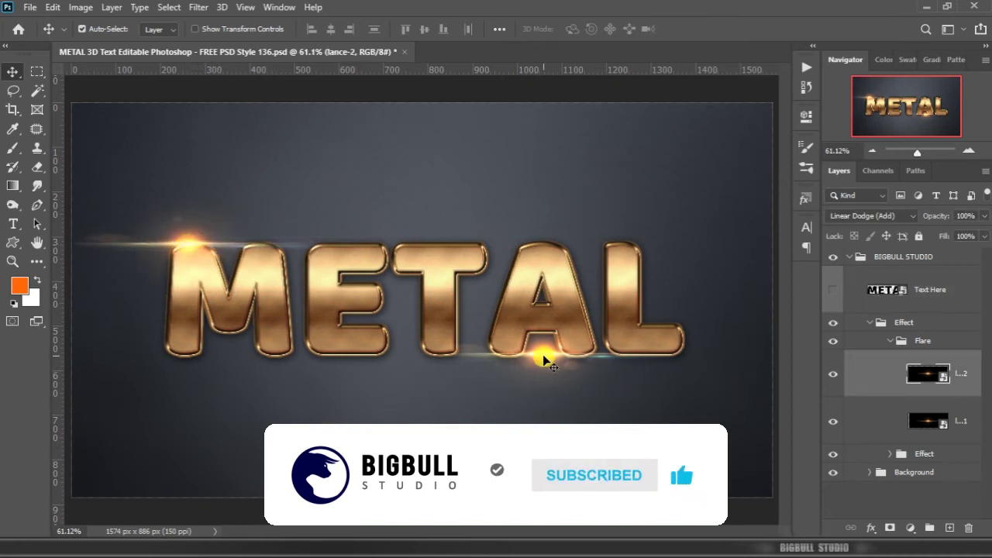
drag(543, 354, 571, 354)
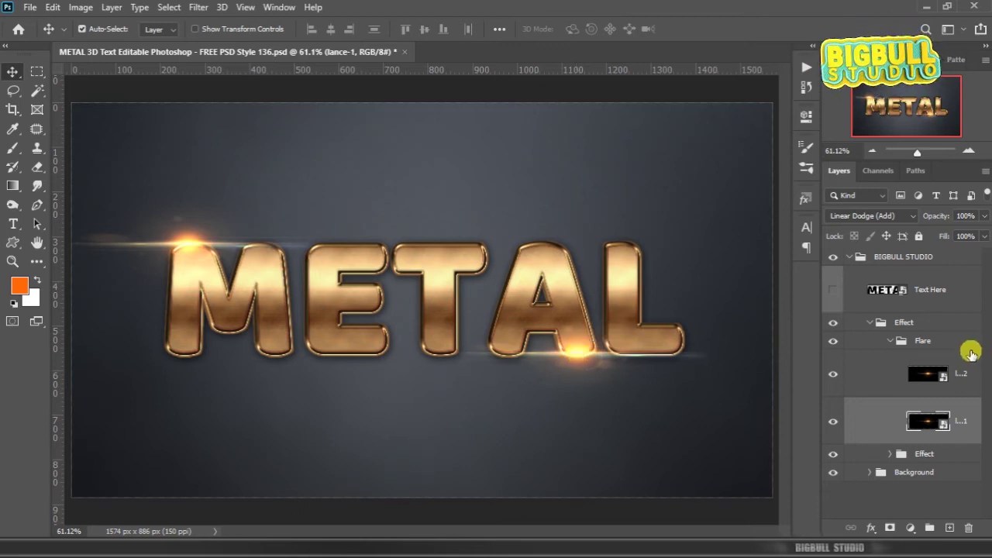
- Collapse the Flare, outer Effect and BIGBULL STUDIO groups and deselect all layers
click(890, 341)
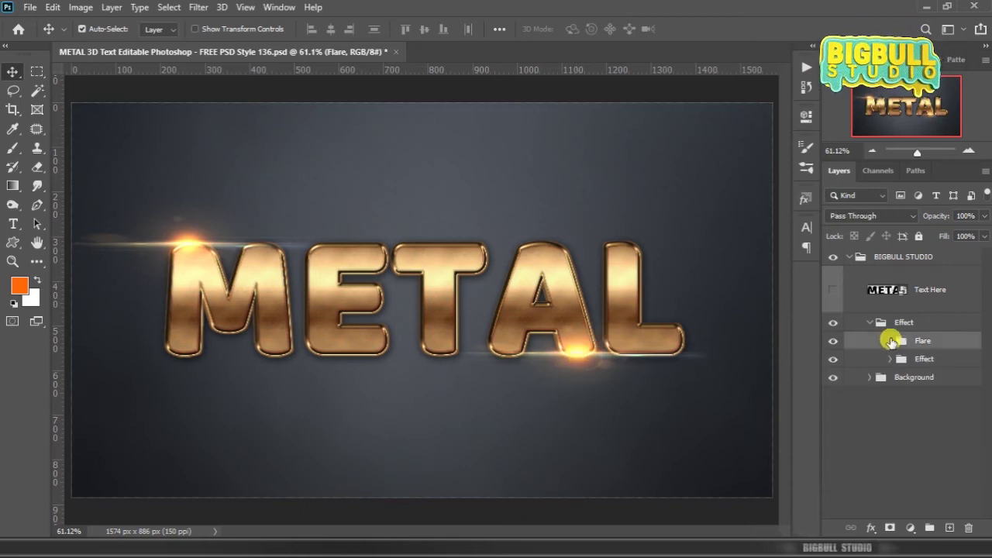
click(872, 323)
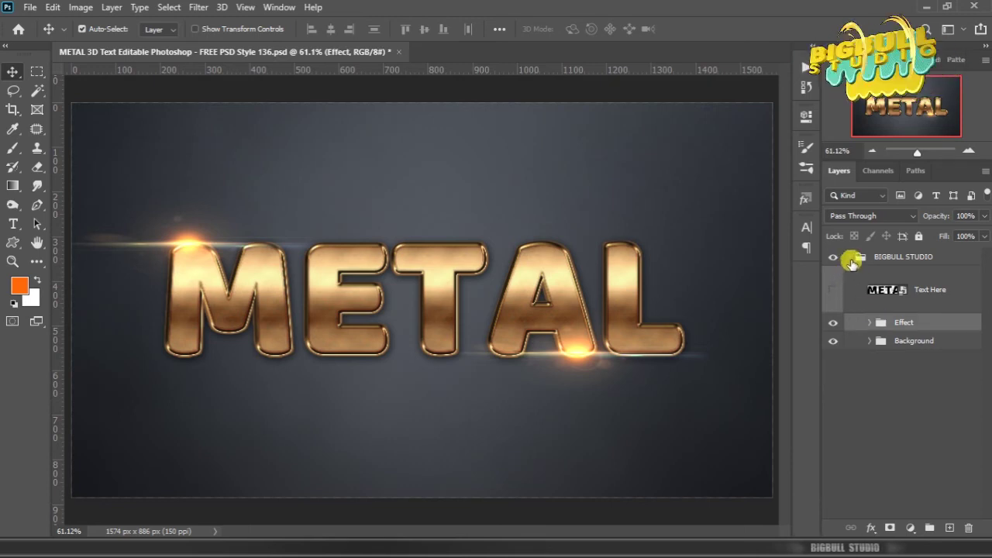
click(850, 258)
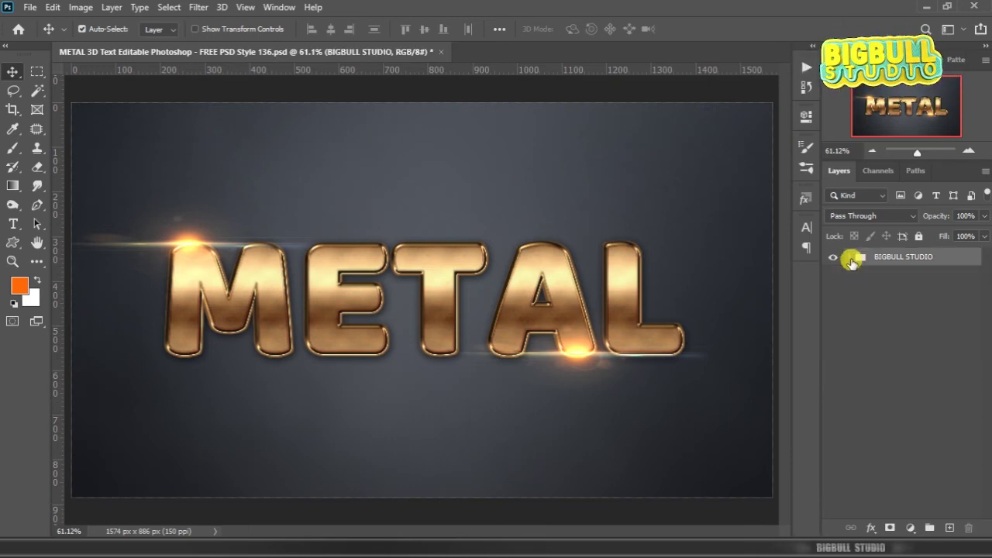
click(888, 294)
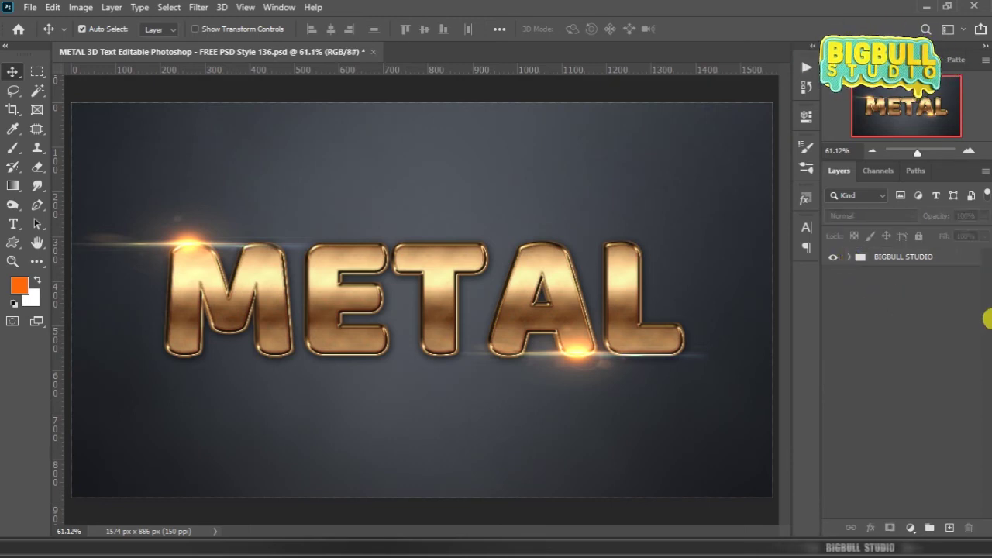